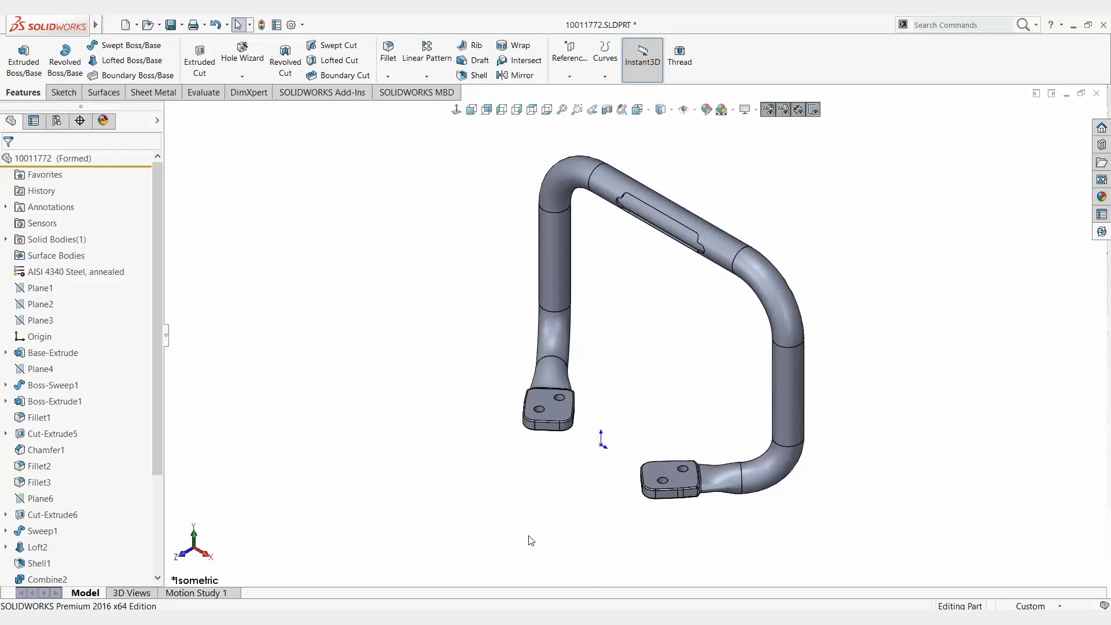
# - Show the Welded configuration from the ConfigurationManager list
pyautogui.click(65, 121)
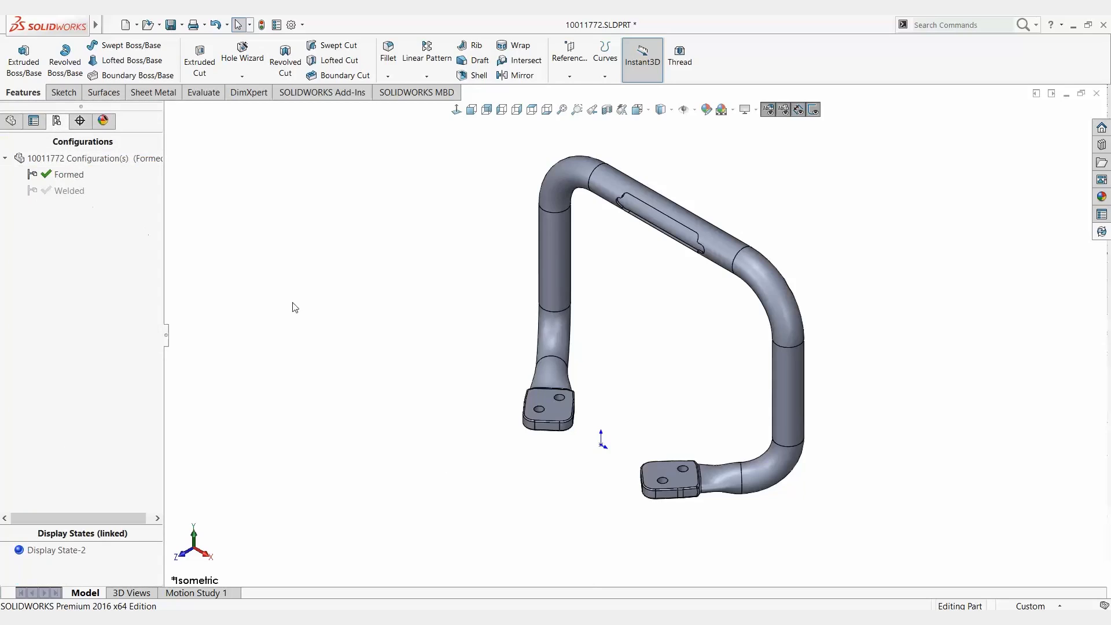
pyautogui.scroll(-5, 711, 512)
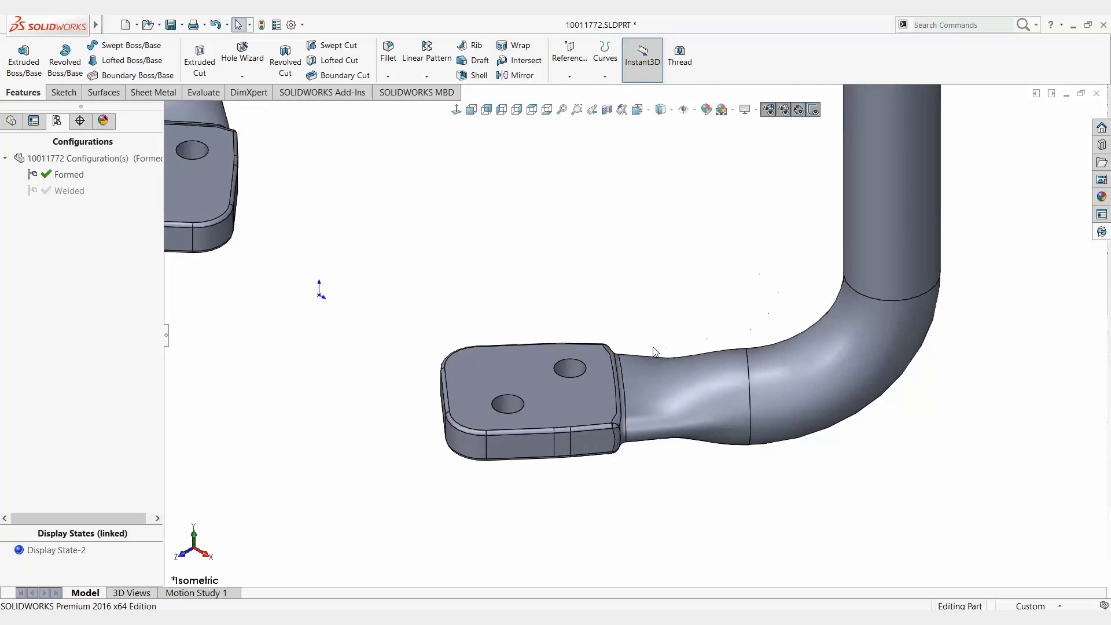
pyautogui.rightClick(65, 194)
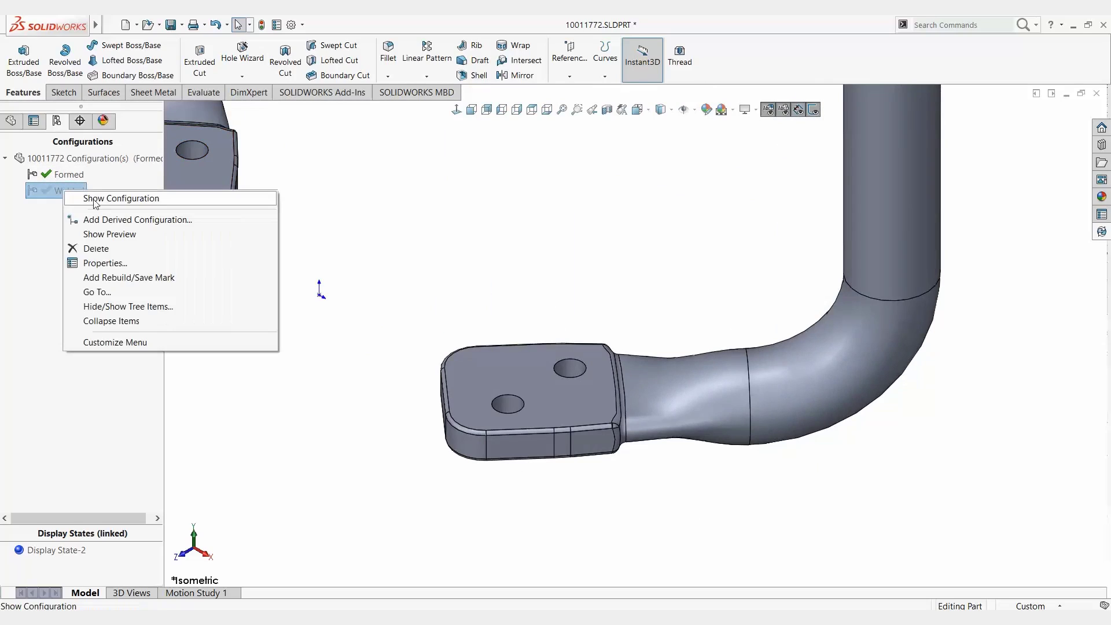
pyautogui.click(77, 198)
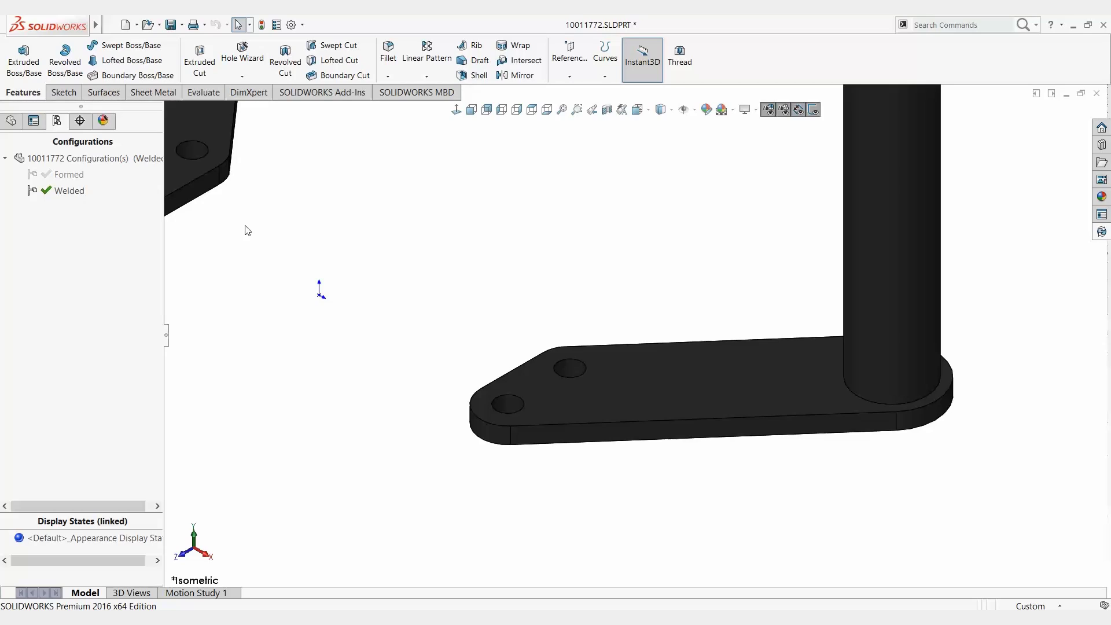
# - Reactivate the Formed configuration and zoom to fit the bent tube
pyautogui.doubleClick(50, 177)
pyautogui.press('f')
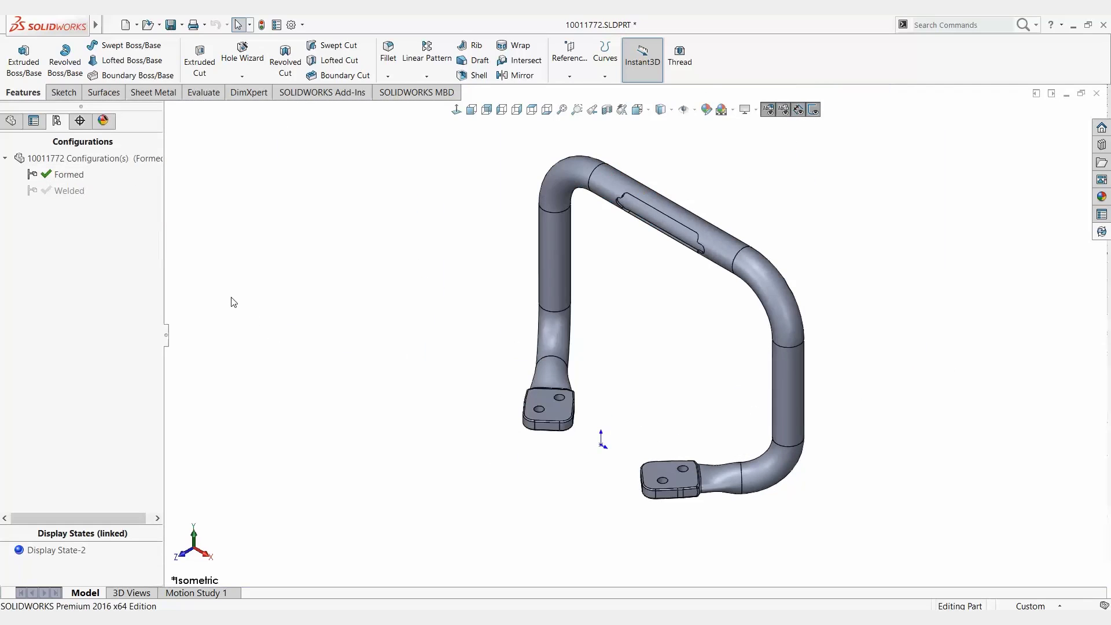
pyautogui.click(89, 161)
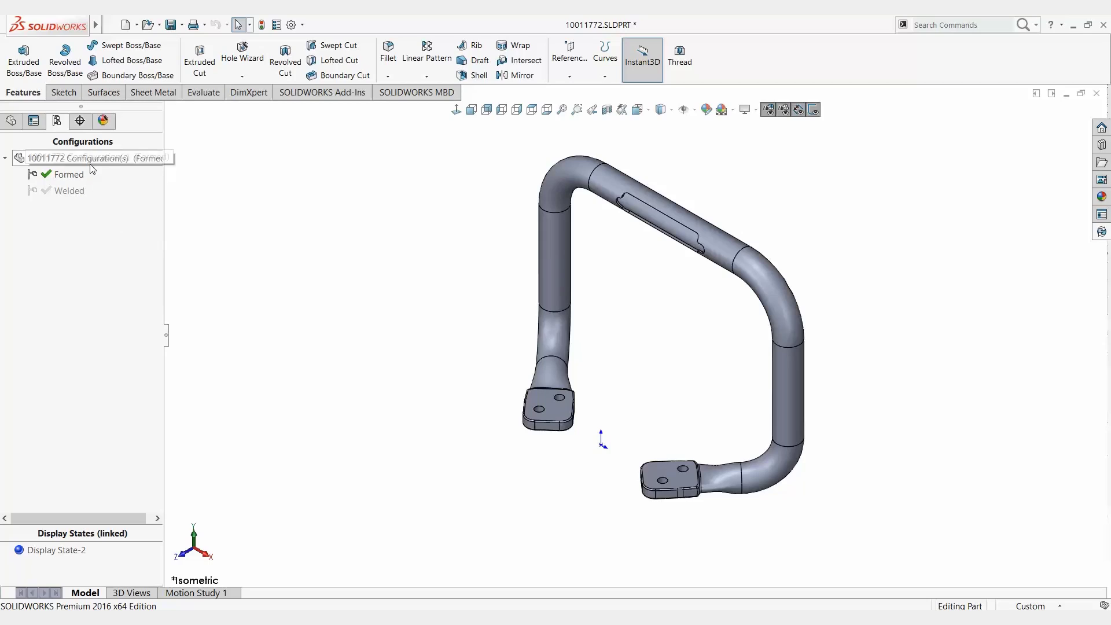
# - Add a configuration named 'VERSION 01' to the part and confirm it
pyautogui.rightClick(86, 241)
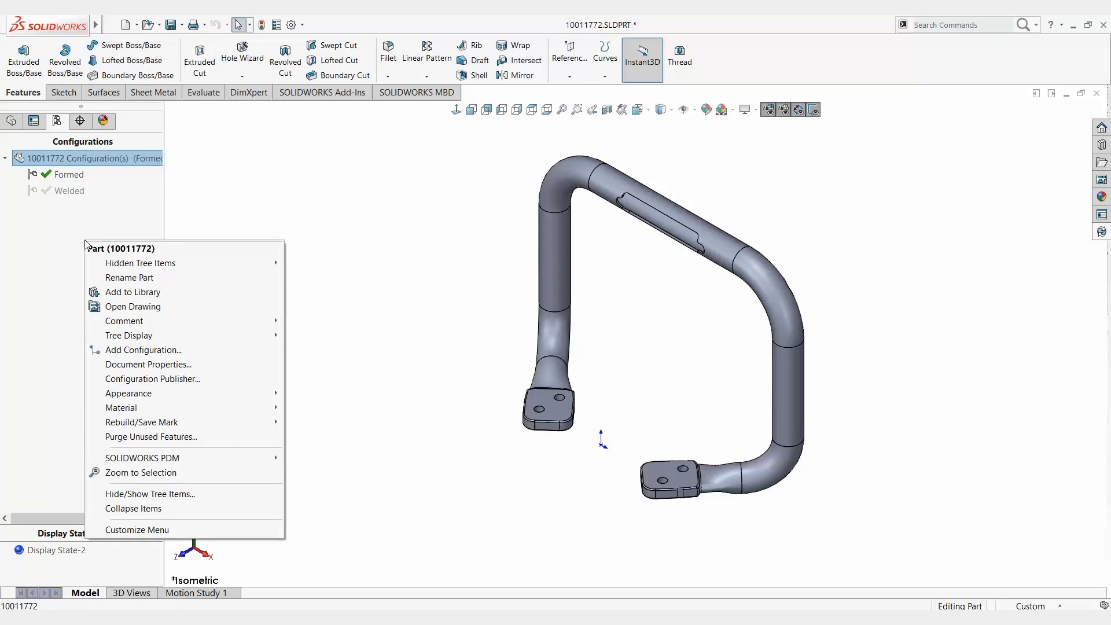
pyautogui.click(132, 350)
pyautogui.write('VERSION 01')
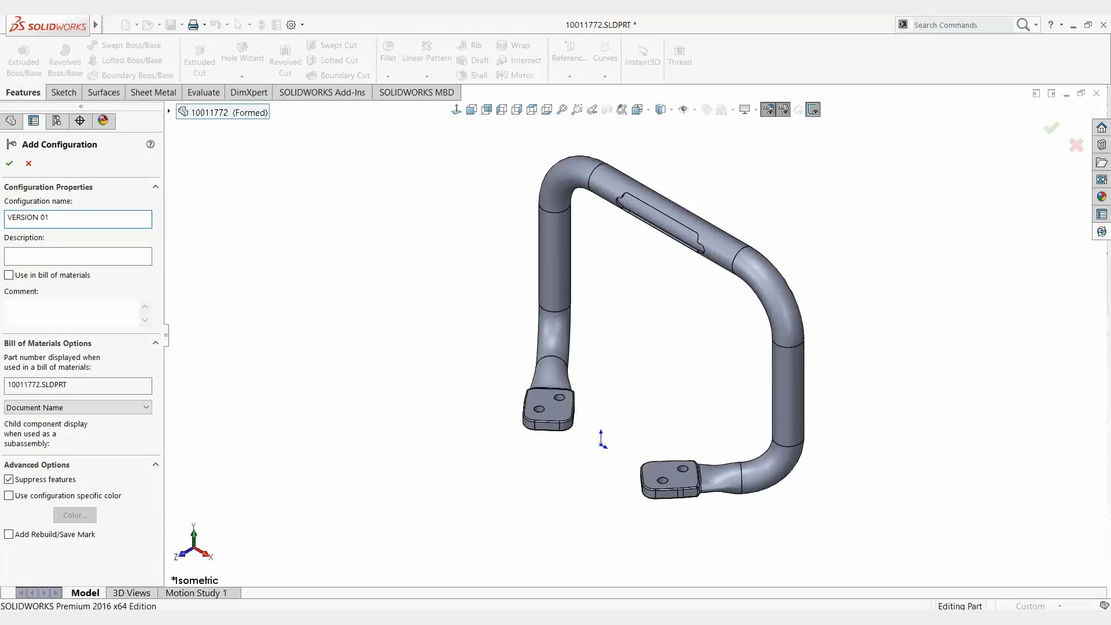
pyautogui.click(9, 163)
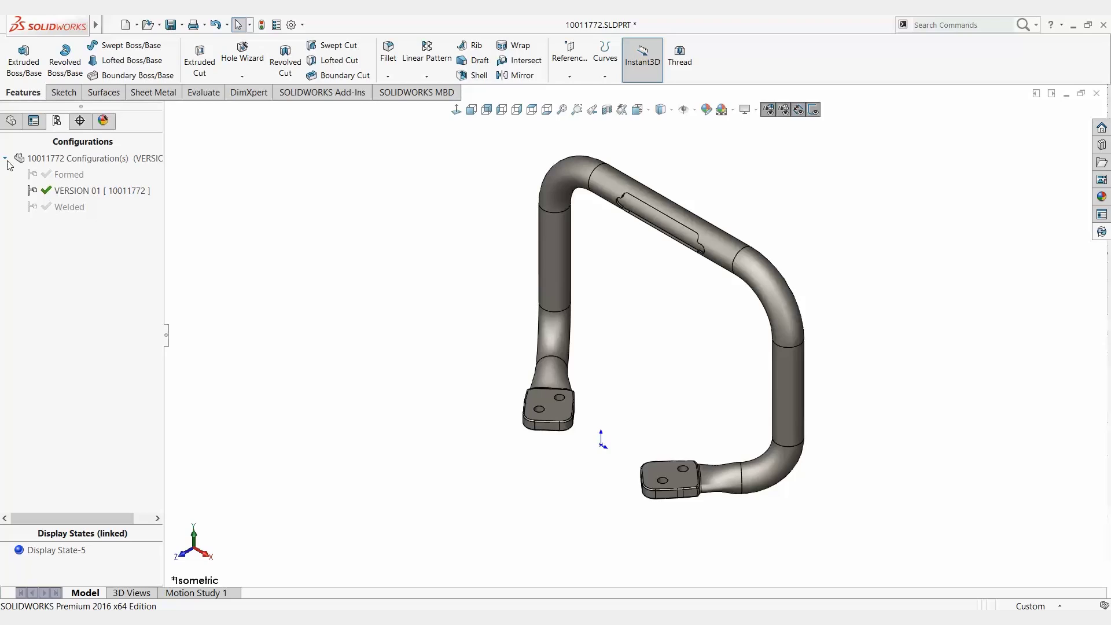
# - Suppress Cut-Extrude4 and battery holder1 in the VERSION 01 configuration
pyautogui.click(10, 120)
pyautogui.scroll(-3, 48, 420)
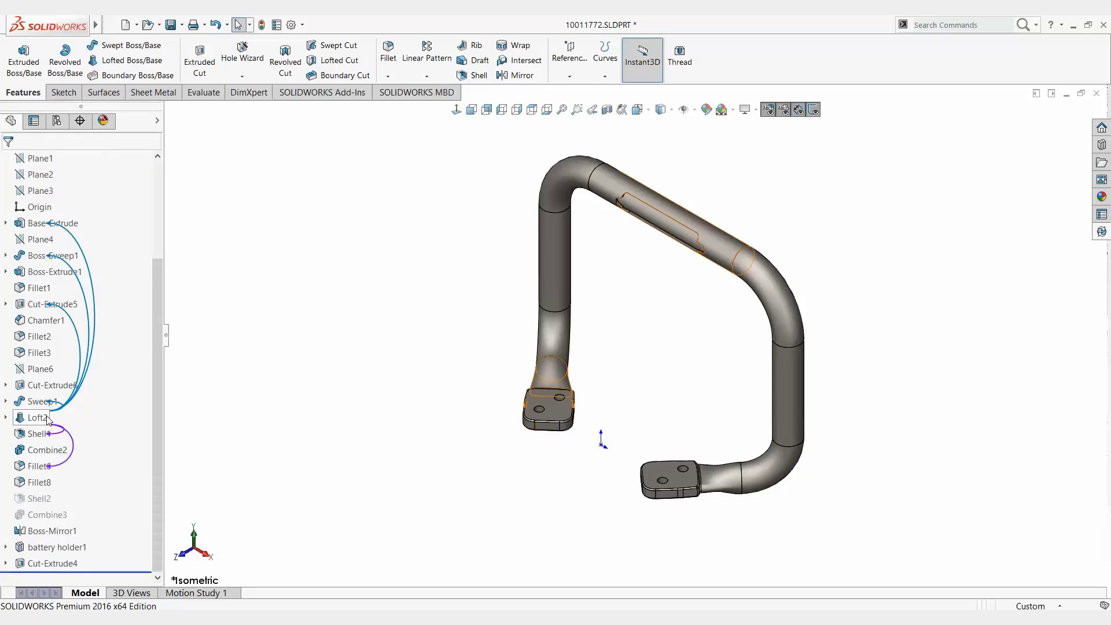
pyautogui.click(44, 563)
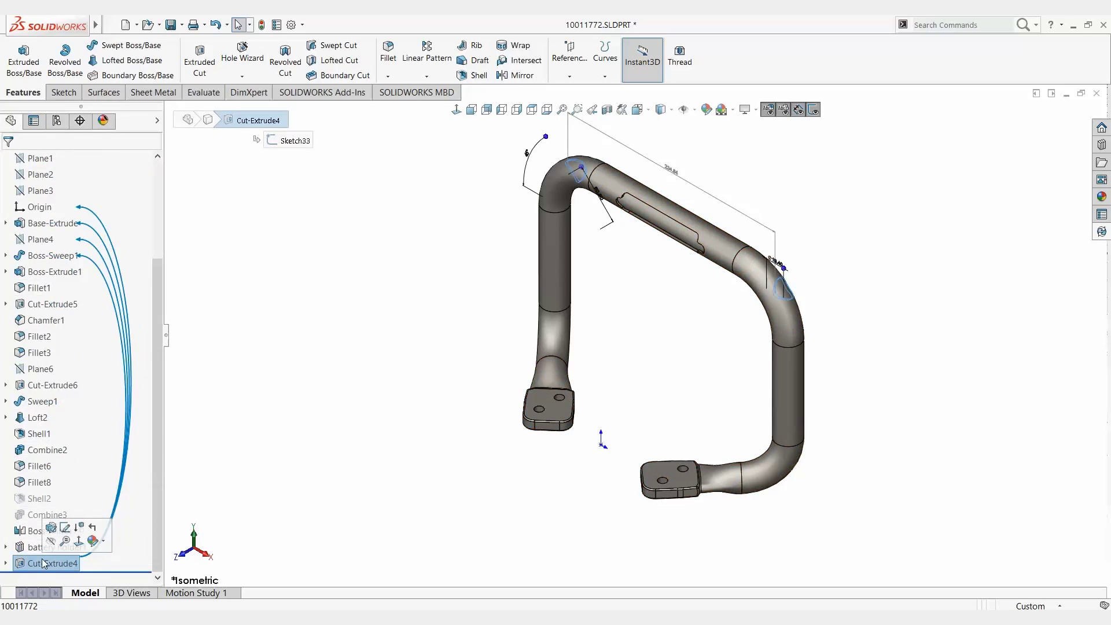
pyautogui.click(79, 531)
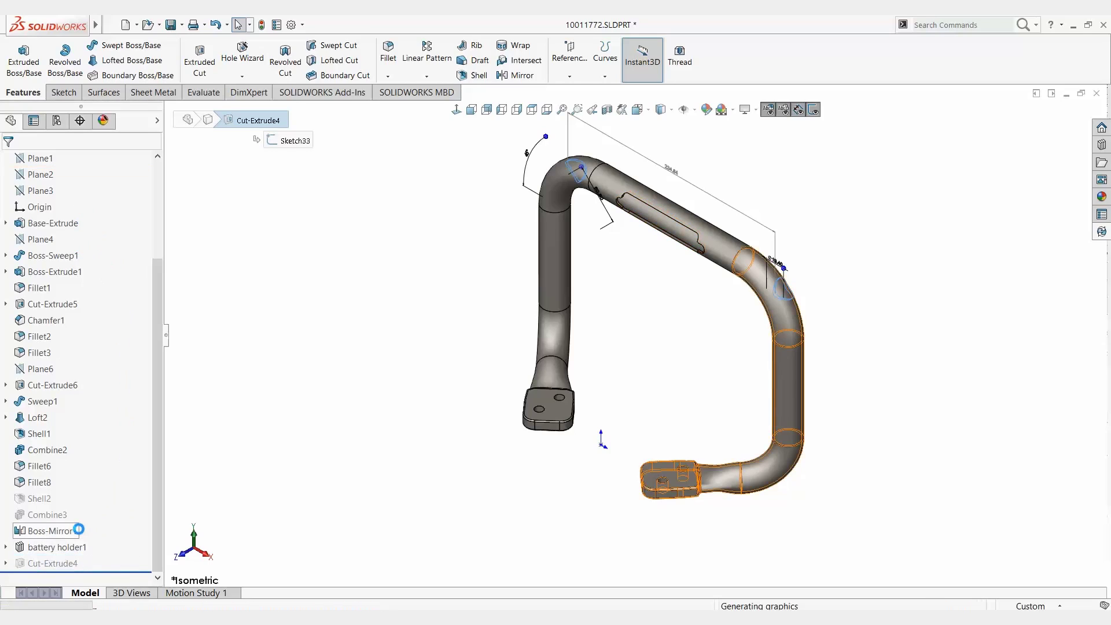
pyautogui.click(34, 547)
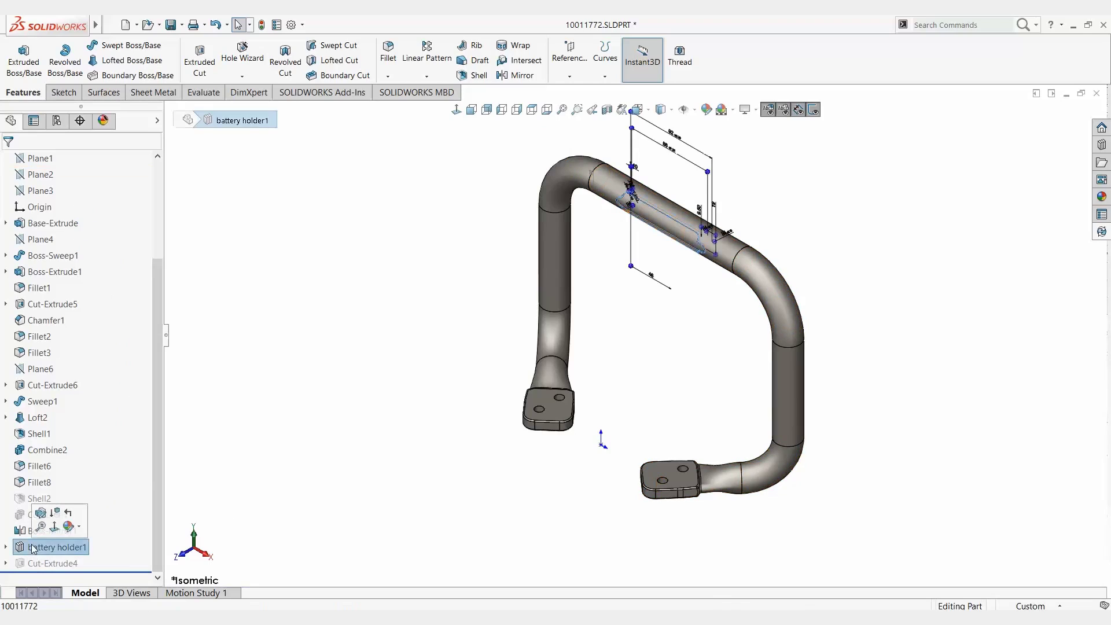
pyautogui.click(55, 513)
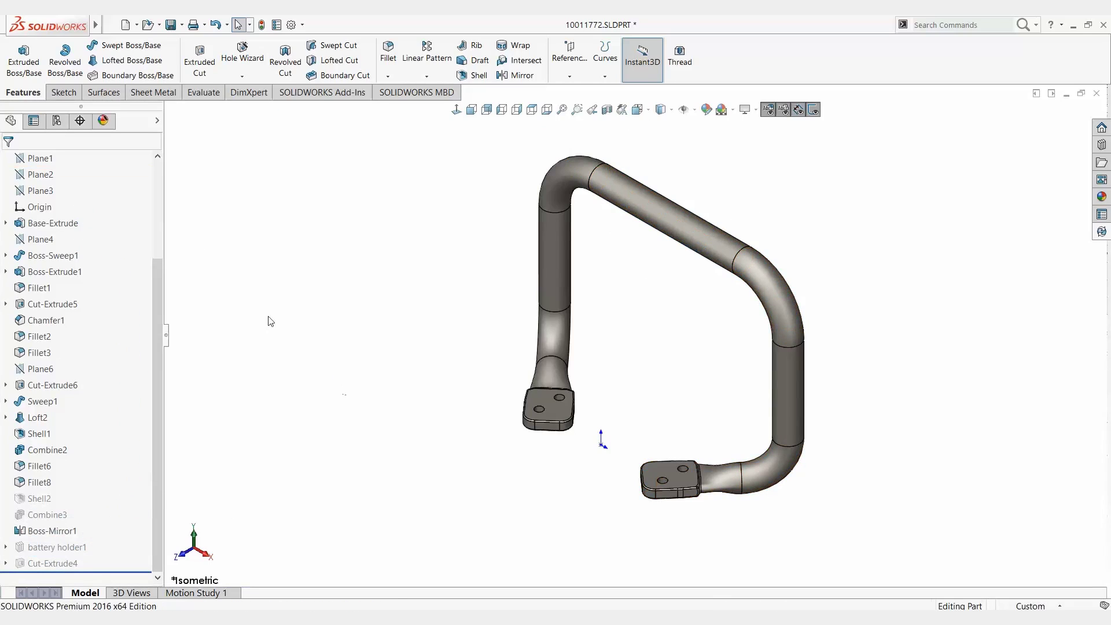
# - Compare by activating Formed, then reactivate VERSION 01 and return to the feature tree
pyautogui.click(57, 121)
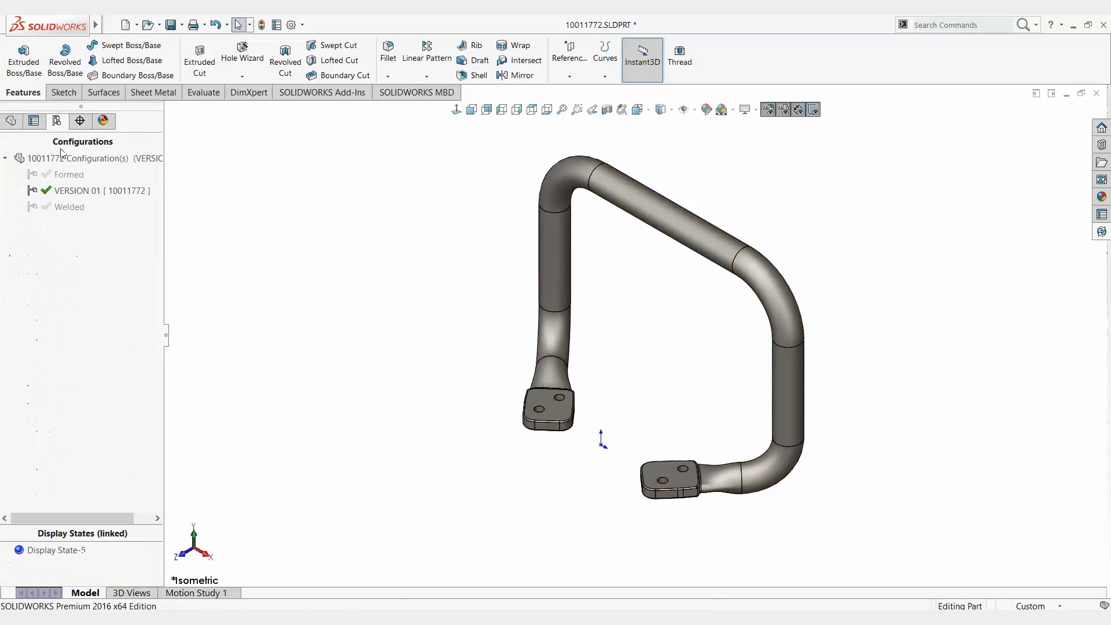
pyautogui.doubleClick(66, 182)
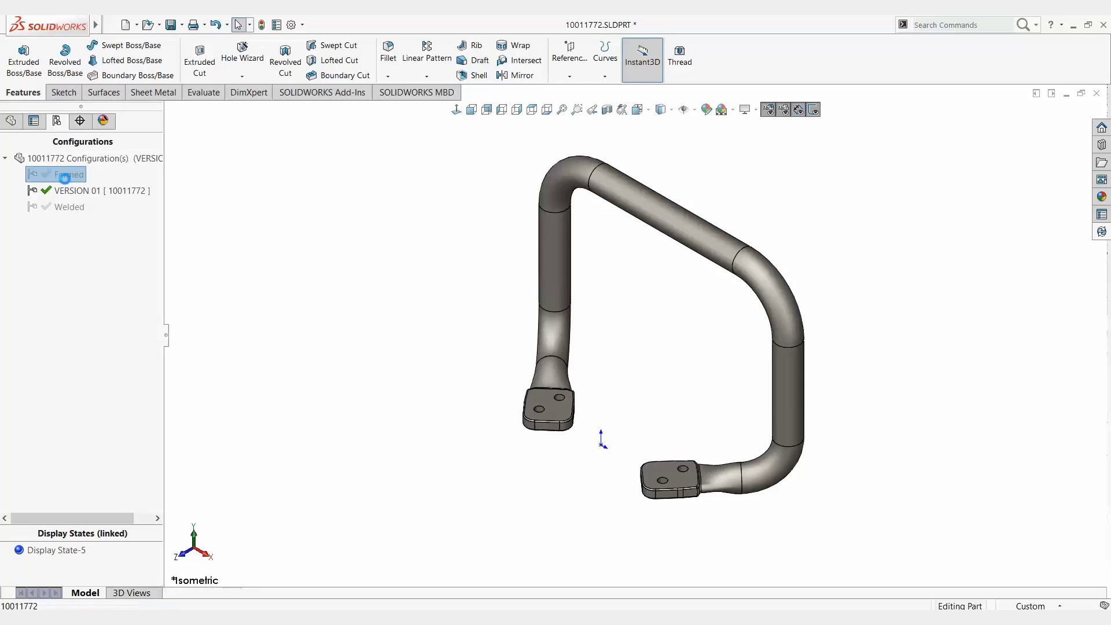
pyautogui.scroll(-5, 687, 208)
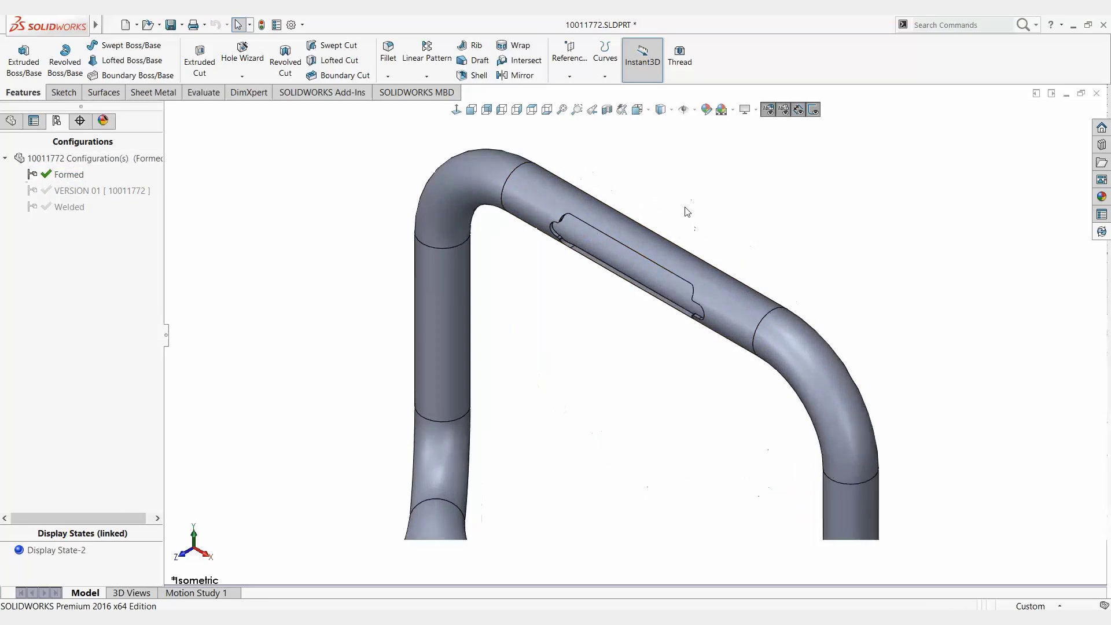
pyautogui.doubleClick(102, 191)
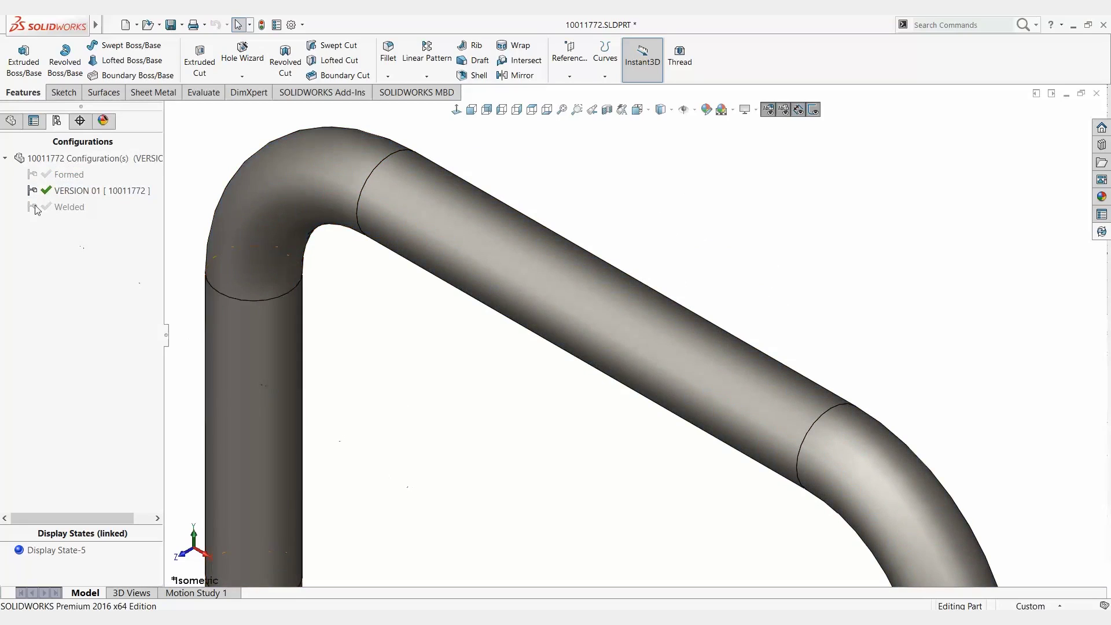
pyautogui.click(12, 121)
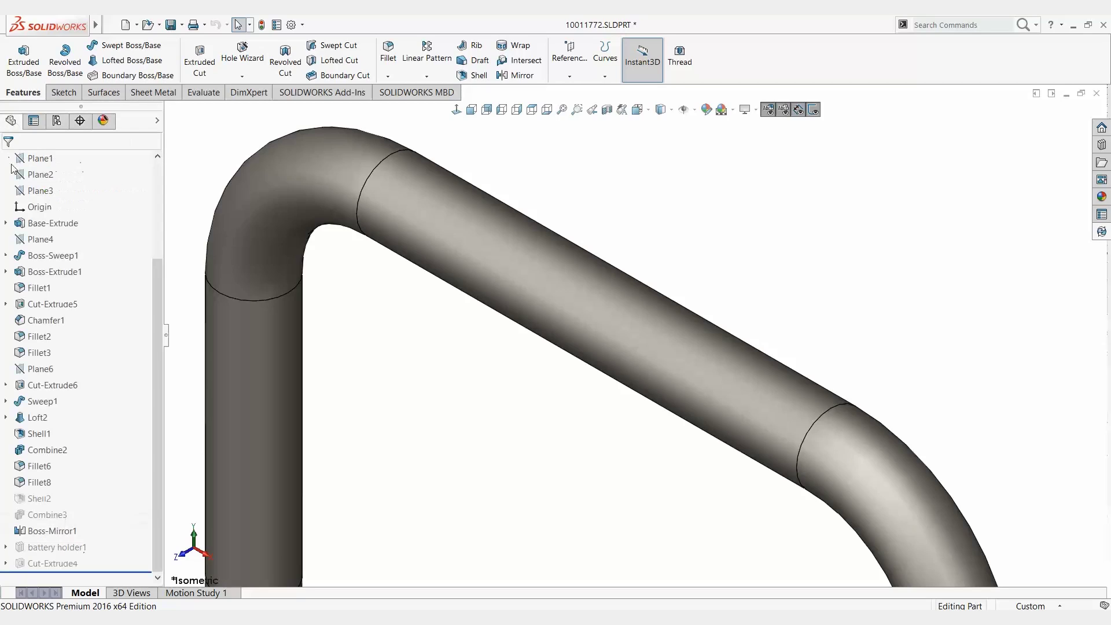
# - Open battery holder1's Modify Configurations table and arrange it beside the fully visible tube
pyautogui.rightClick(36, 546)
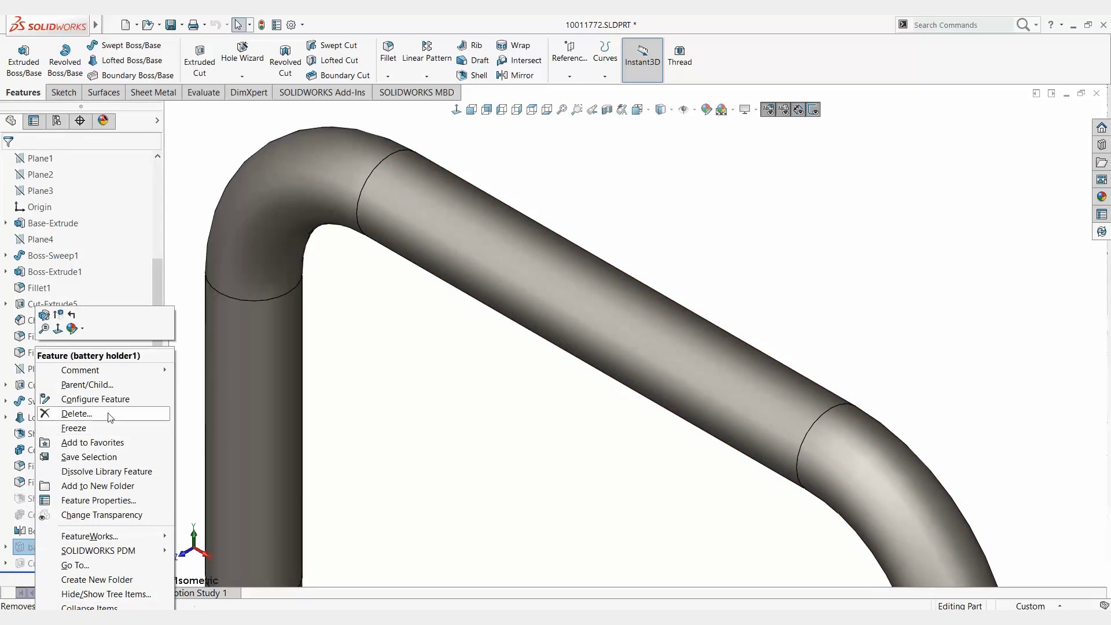
pyautogui.click(96, 399)
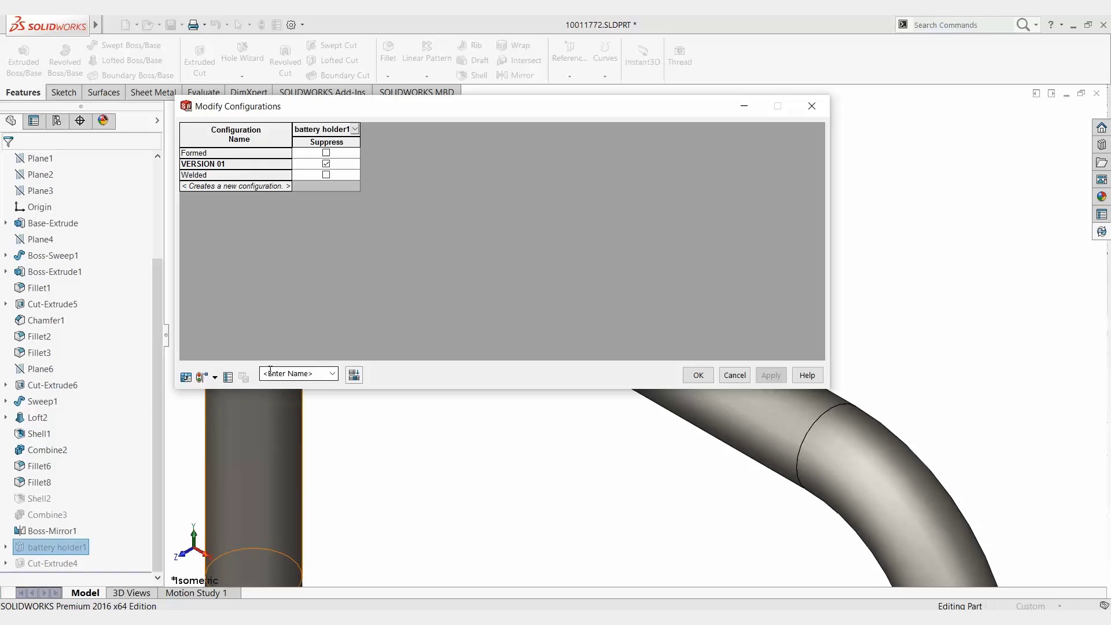
pyautogui.moveTo(535, 110); pyautogui.dragTo(805, 33)
pyautogui.scroll(5, 486, 438)
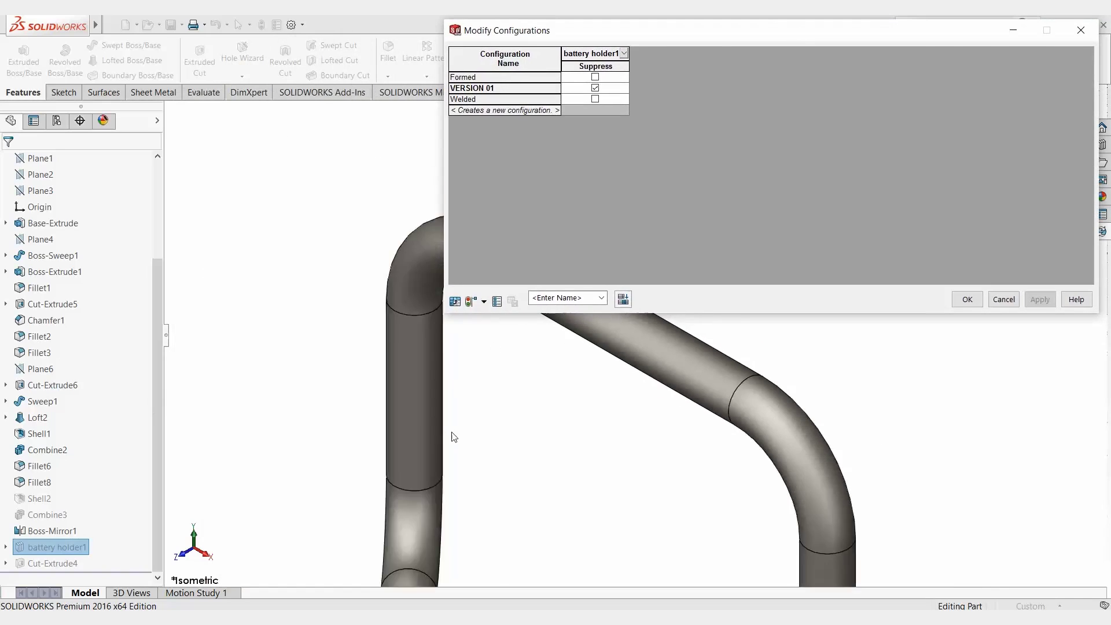
pyautogui.keyDown('ctrl'); pyautogui.moveTo(530, 444); pyautogui.dragTo(330, 377, button='middle'); pyautogui.keyUp('ctrl')
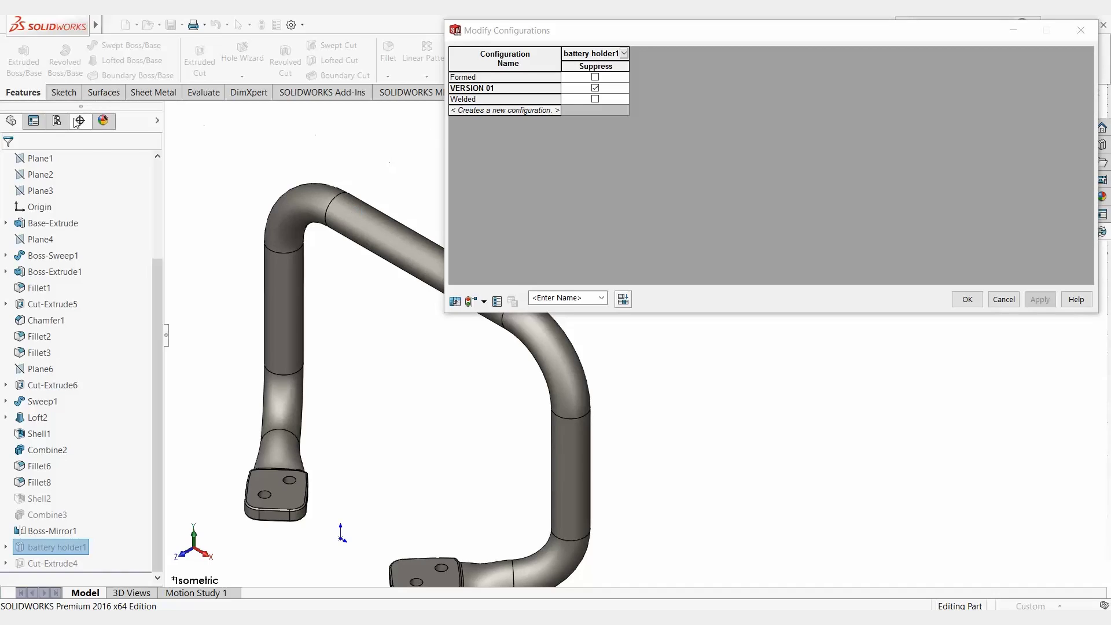
pyautogui.click(57, 122)
# - Add VERSION 02, VERSION 03 and VERSION 04 rows, and unsuppress battery holder1 in VERSION 03
pyautogui.click(481, 111)
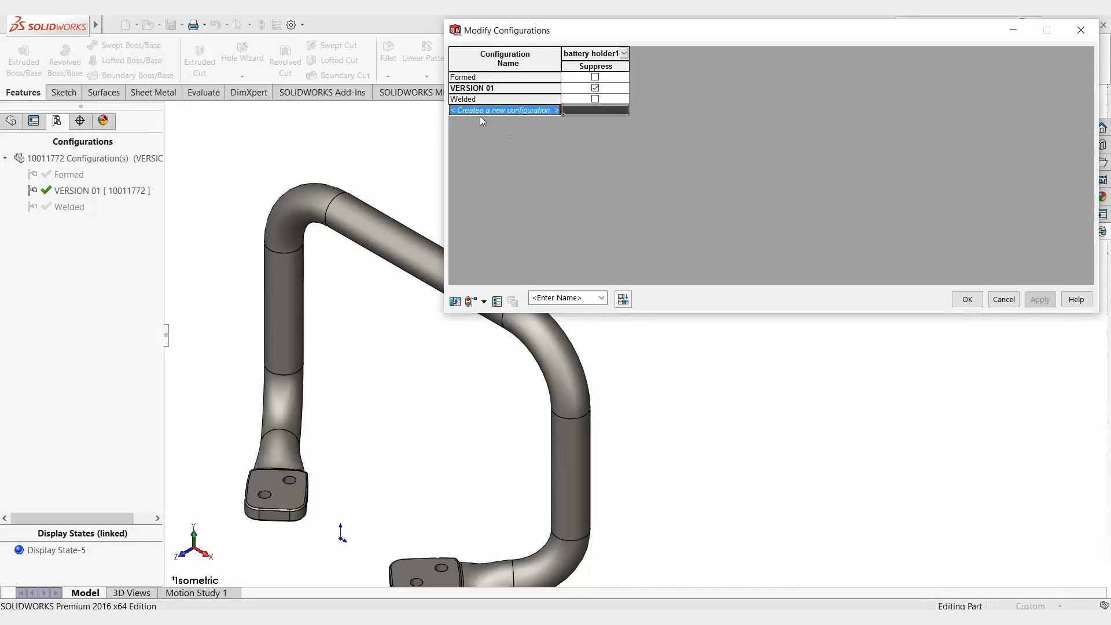
pyautogui.write('VERSION 02')
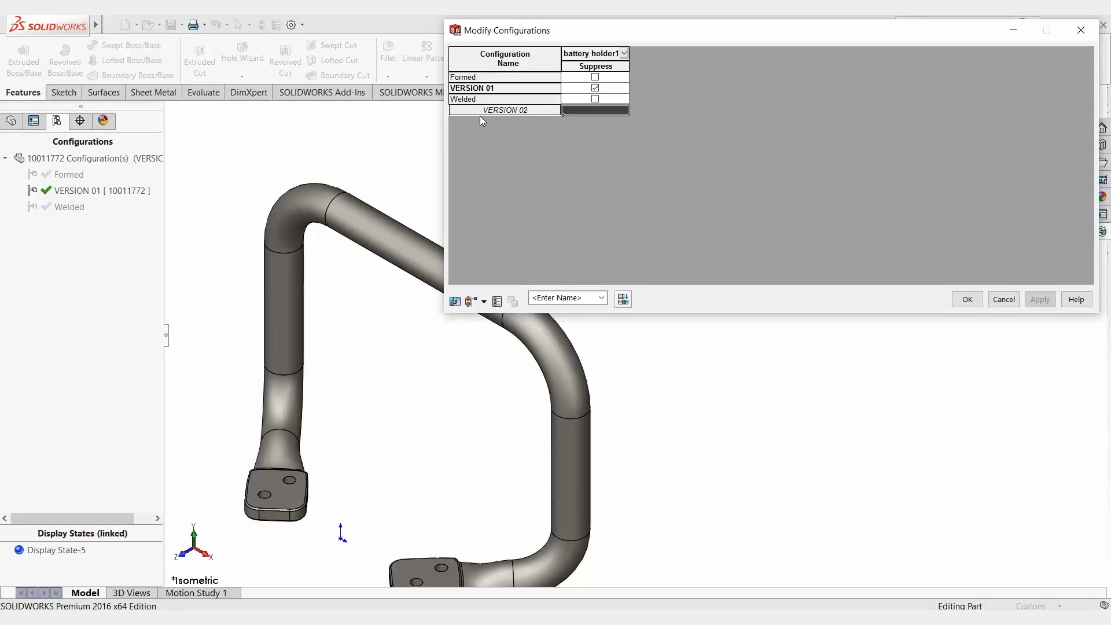
pyautogui.press('Return')
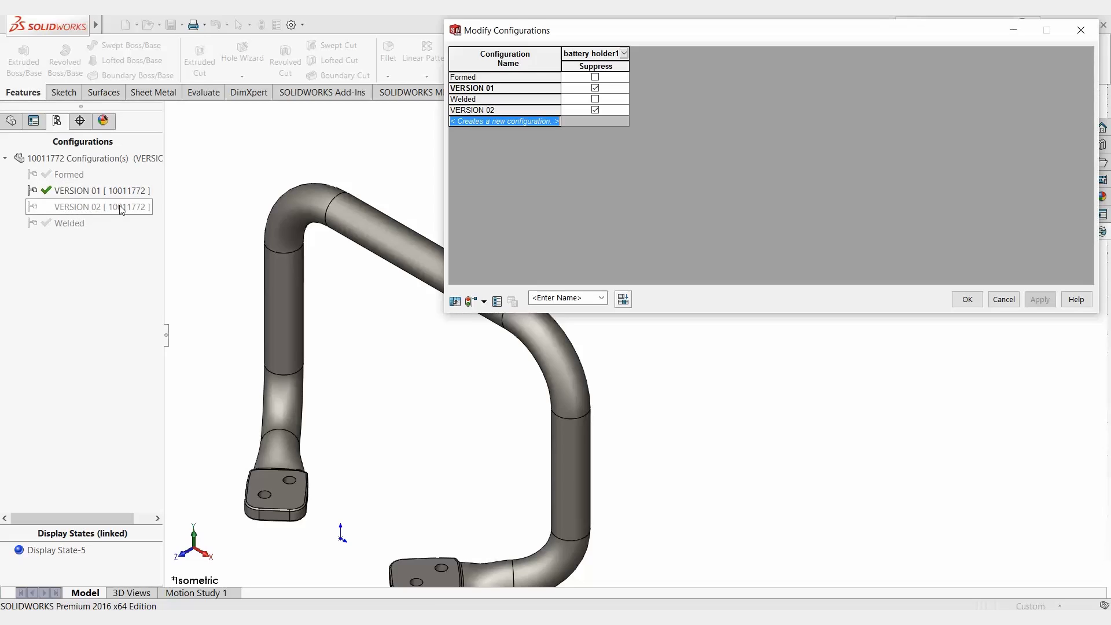
pyautogui.write('VERSION 03')
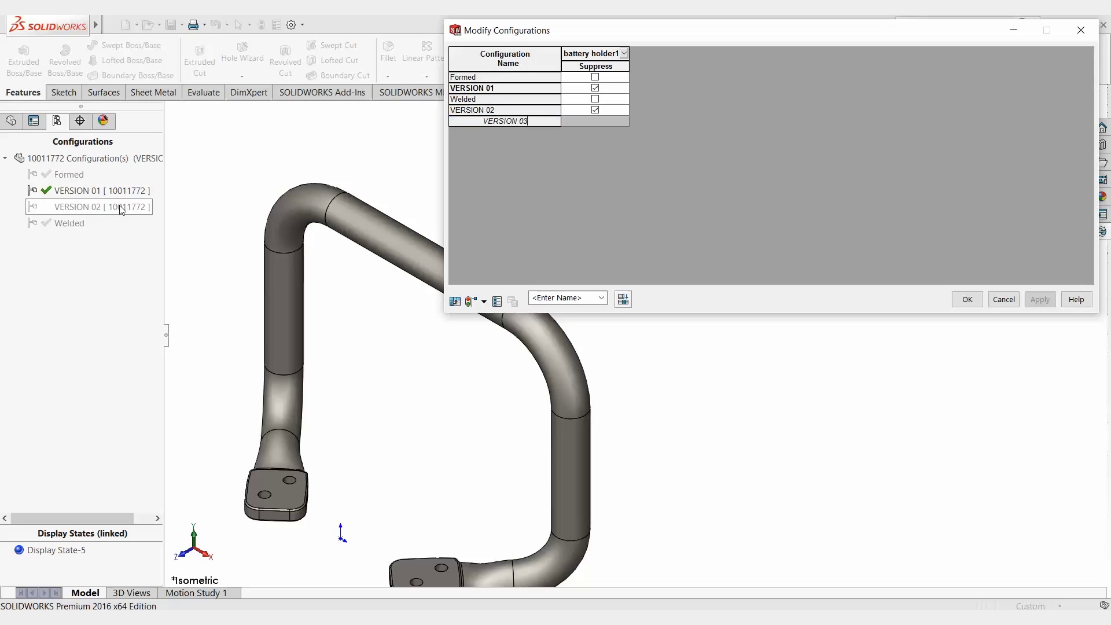
pyautogui.press('Return')
pyautogui.write('VERSION ')
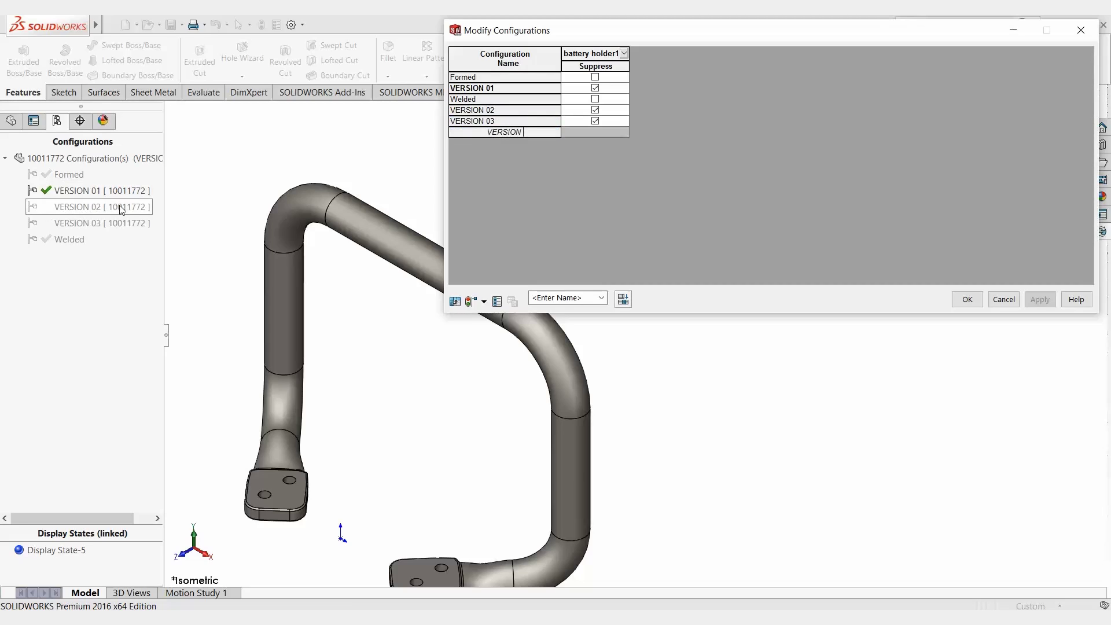
pyautogui.write('04')
pyautogui.press('Return')
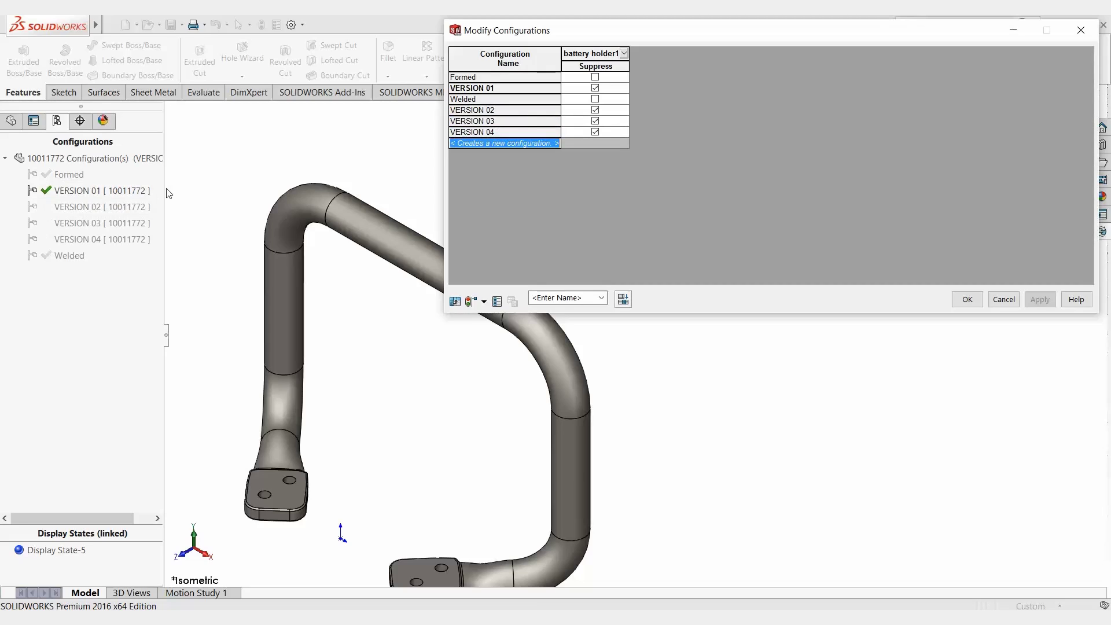
pyautogui.click(595, 121)
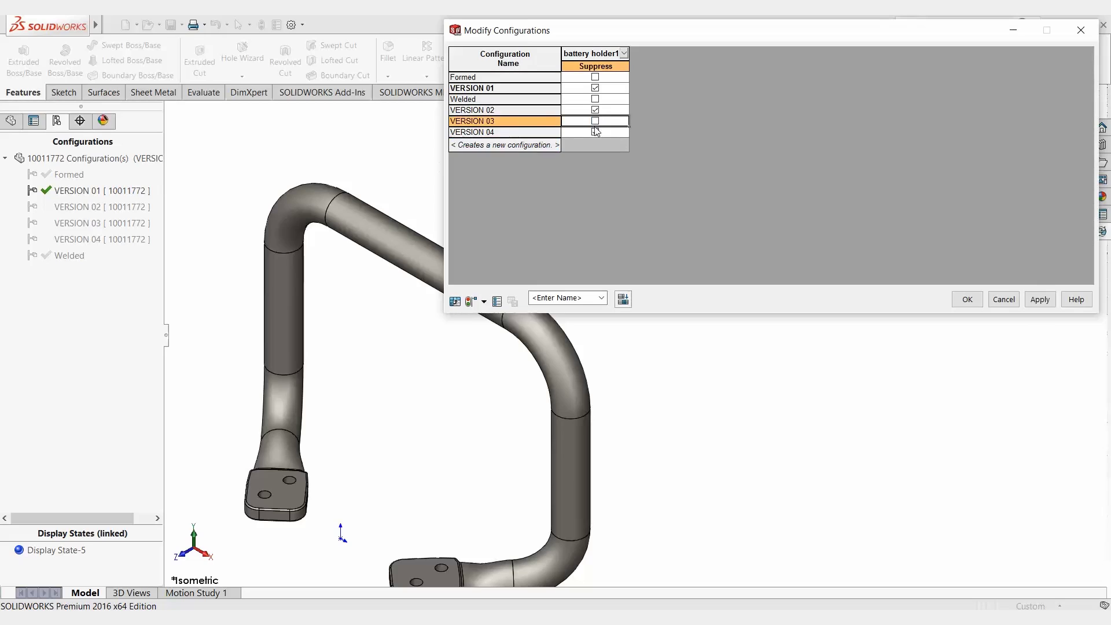
# - Suppress battery holder1 in VERSION 04 and add Sketch11's D10 (92), D9 (86), D1 (19) columns
pyautogui.click(595, 132)
pyautogui.click(10, 121)
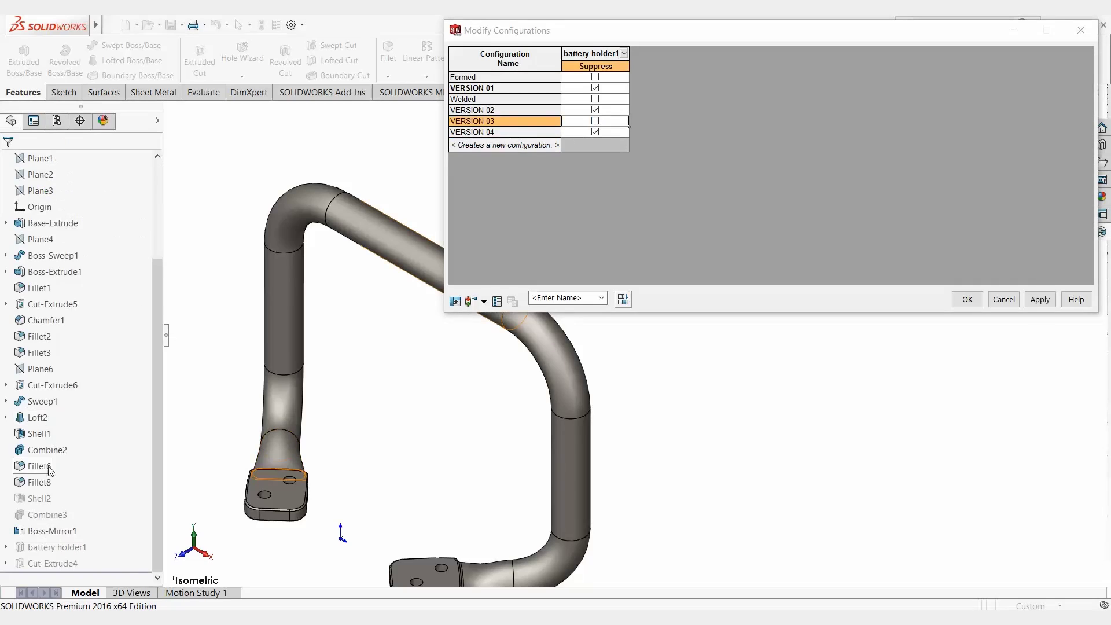
pyautogui.click(5, 546)
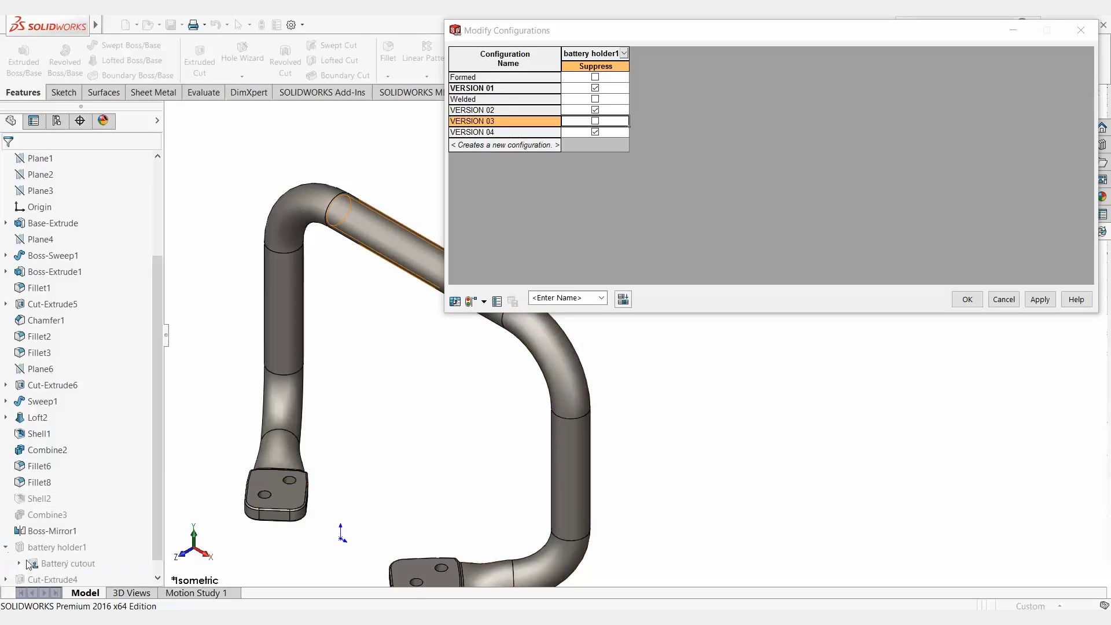
pyautogui.click(19, 564)
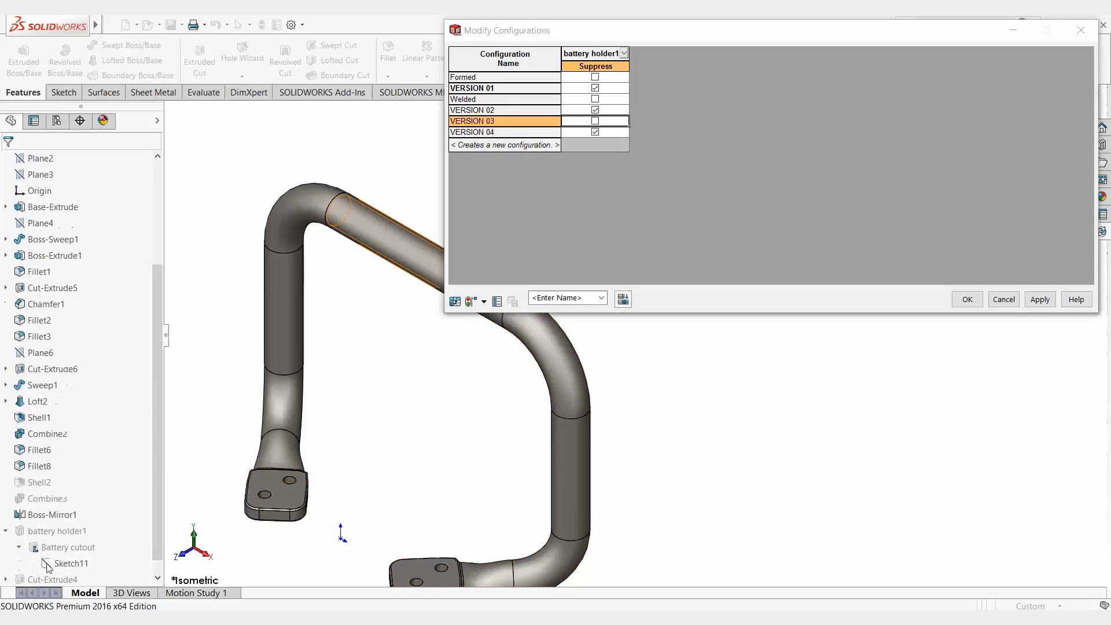
pyautogui.click(80, 563)
pyautogui.moveTo(335, 287)
pyautogui.keyDown('ctrl'); pyautogui.mouseDown(button='middle')
pyautogui.moveTo(153, 292)
pyautogui.moveTo(185, 311)
pyautogui.mouseUp(button='middle'); pyautogui.keyUp('ctrl')
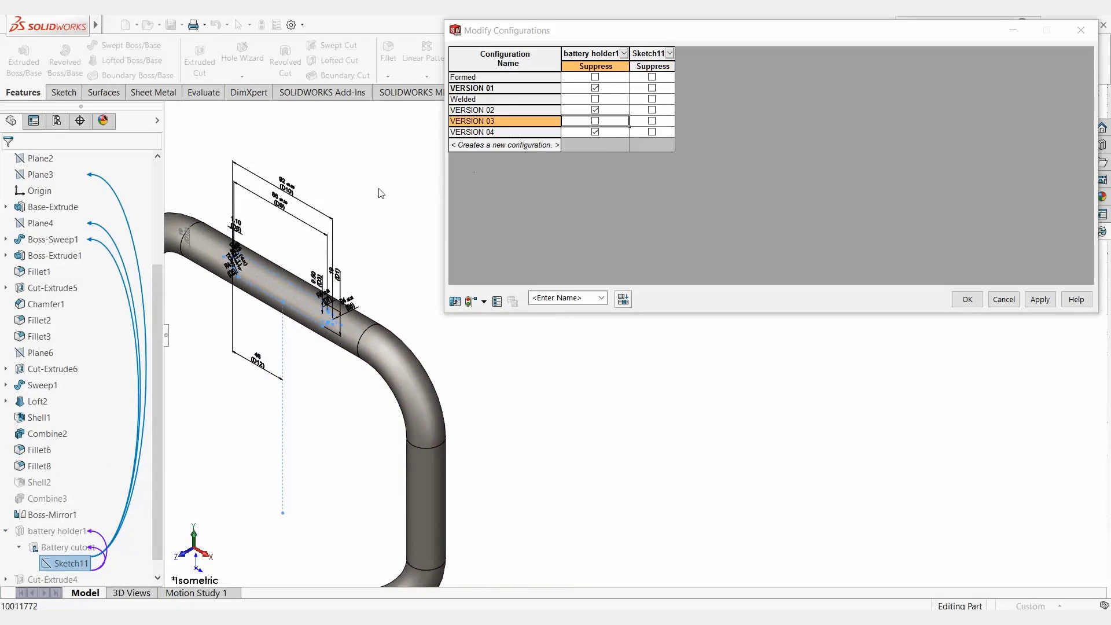
pyautogui.doubleClick(286, 185)
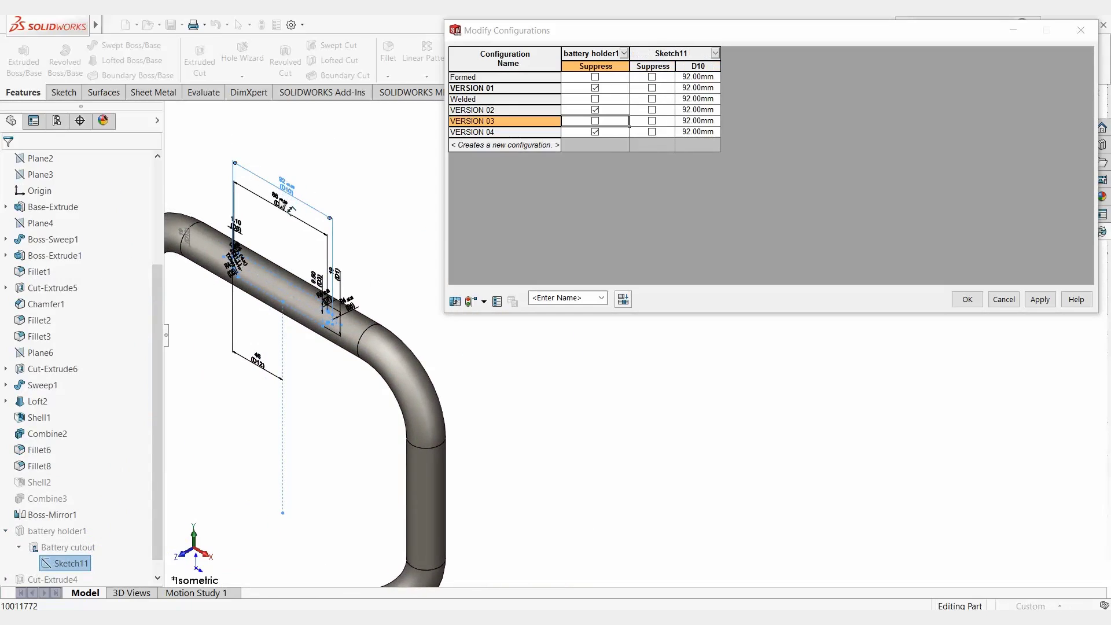
pyautogui.doubleClick(283, 201)
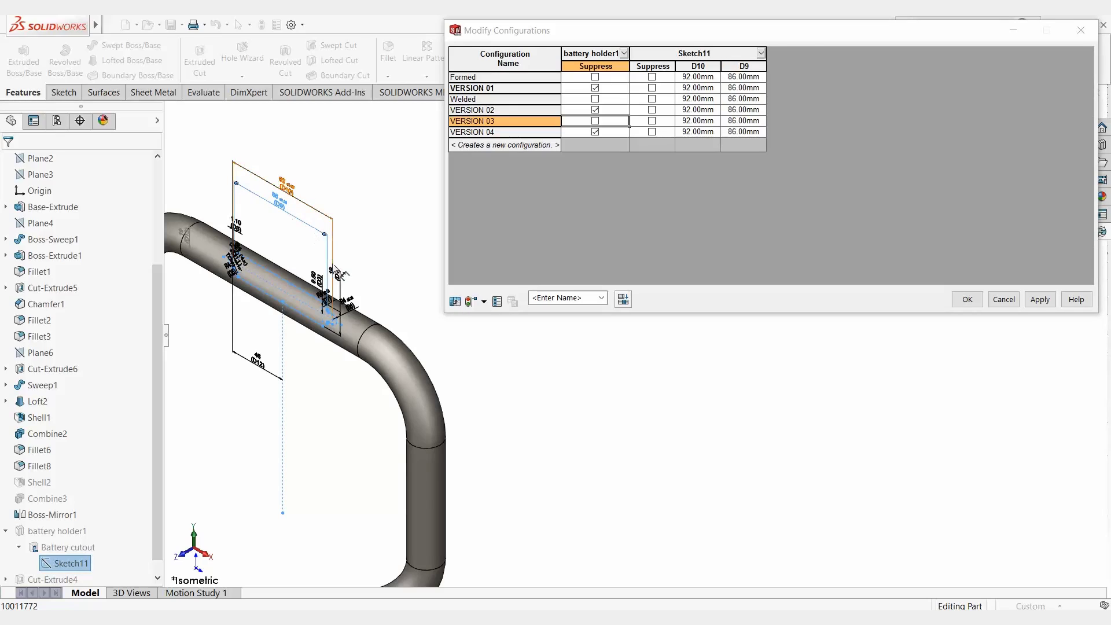
pyautogui.doubleClick(344, 281)
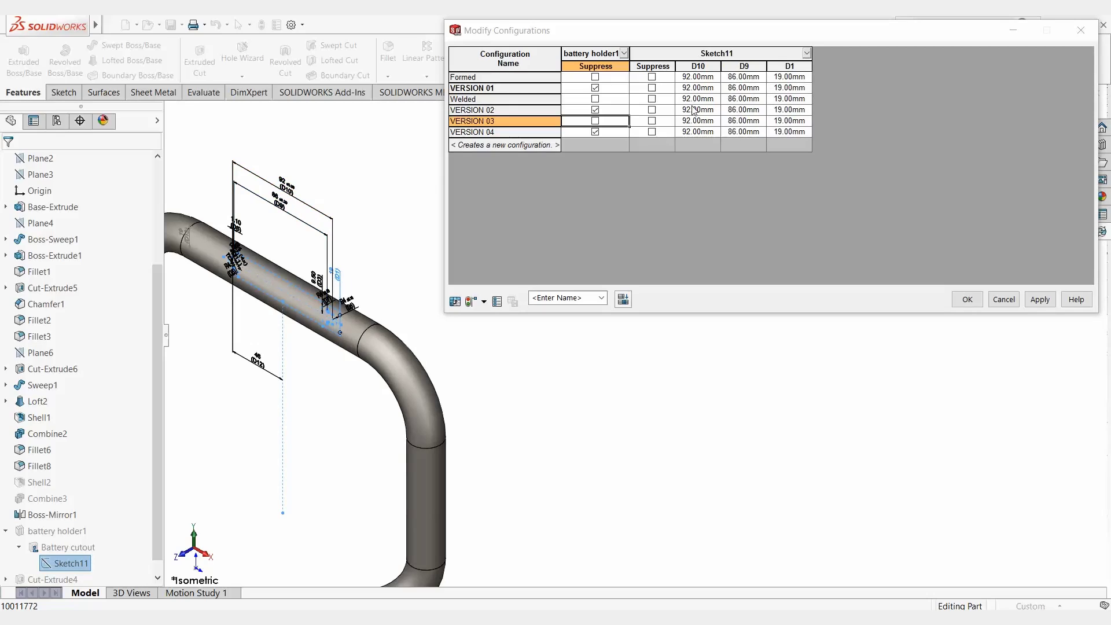
# - Save the table view as 'CONFIG TABLE' and accept the configuration changes
pyautogui.click(563, 298)
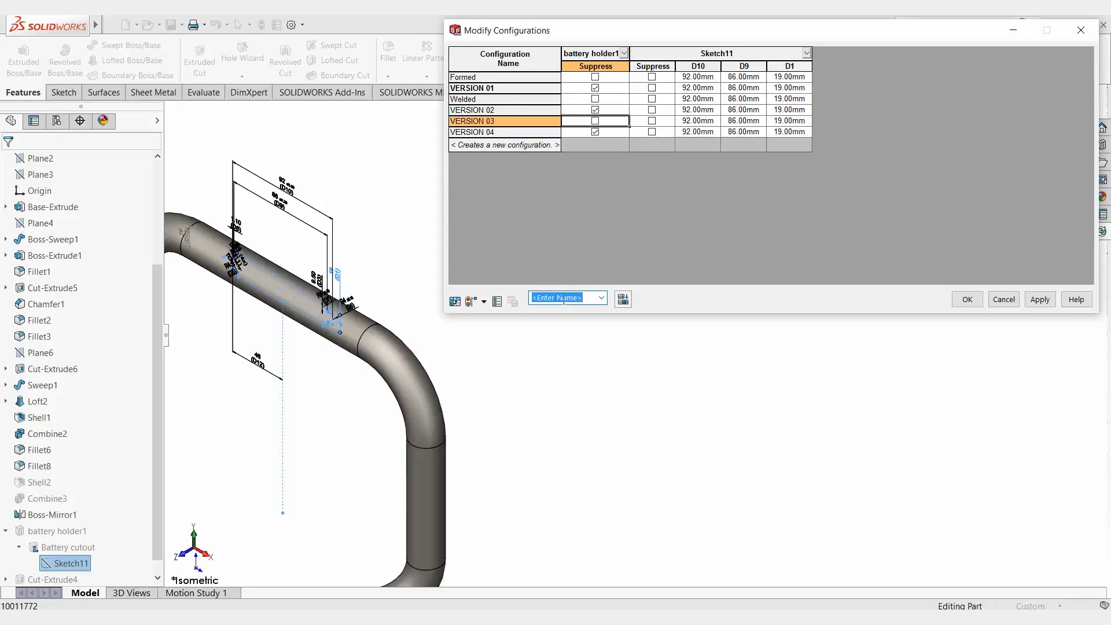
pyautogui.write('CONFIG TABLE')
pyautogui.click(512, 301)
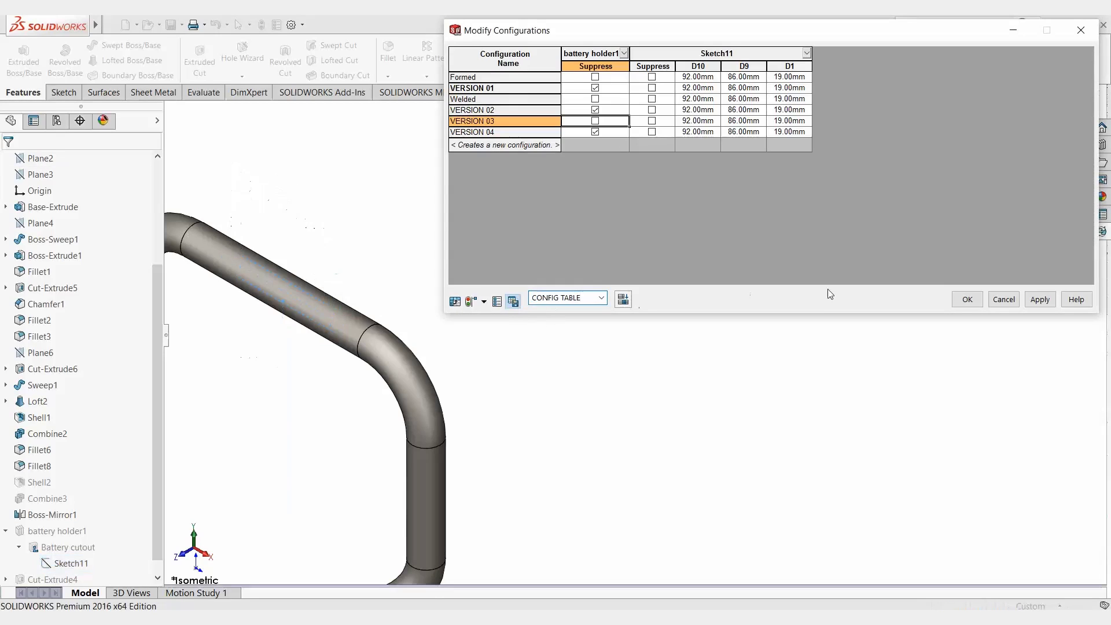
pyautogui.click(967, 300)
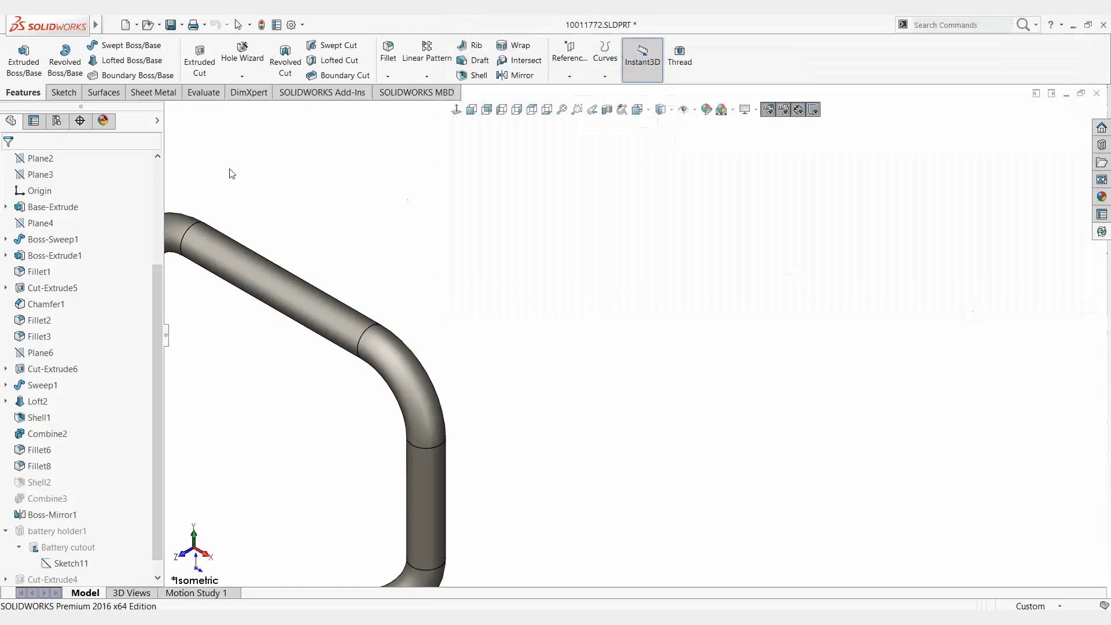
# - Expand Tables and show the saved CONFIG TABLE with all six configurations
pyautogui.click(19, 174)
pyautogui.click(91, 193)
pyautogui.rightClick(91, 193)
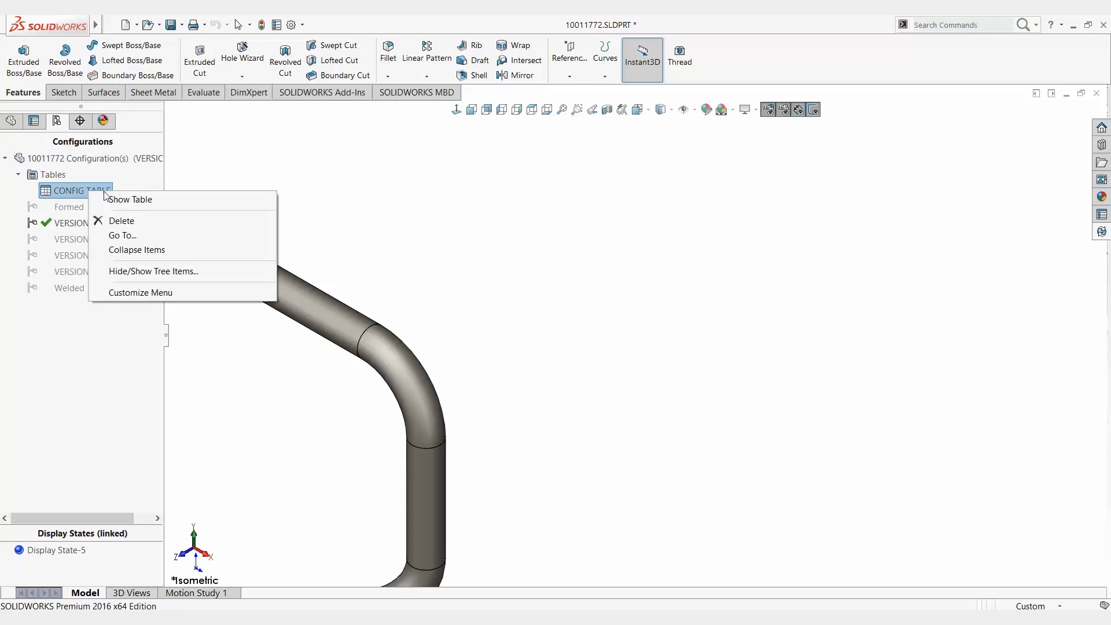
pyautogui.click(131, 199)
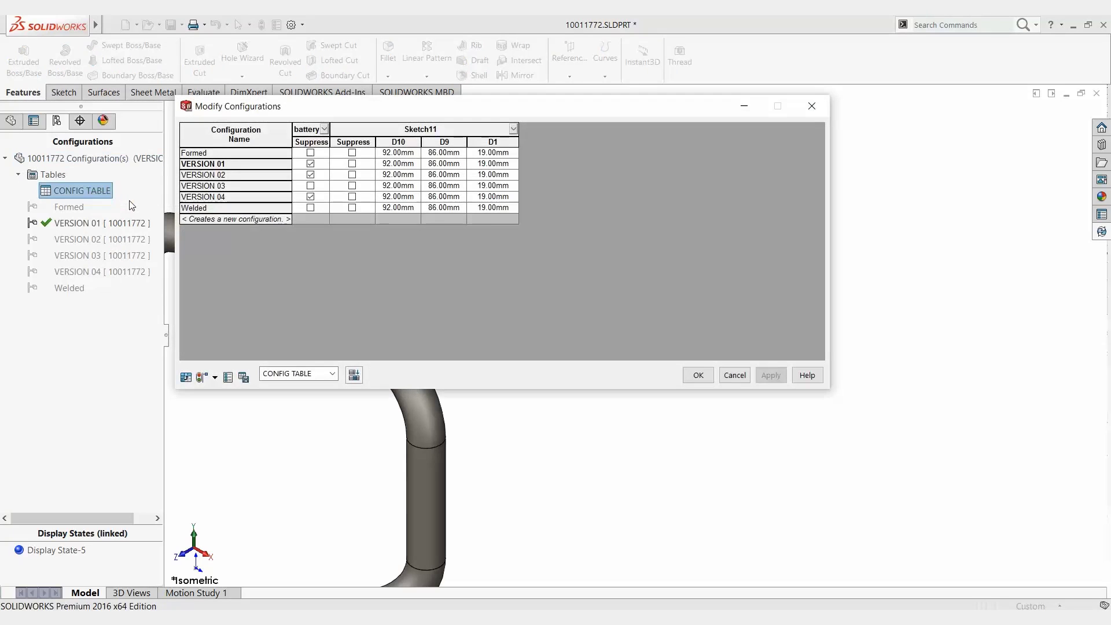